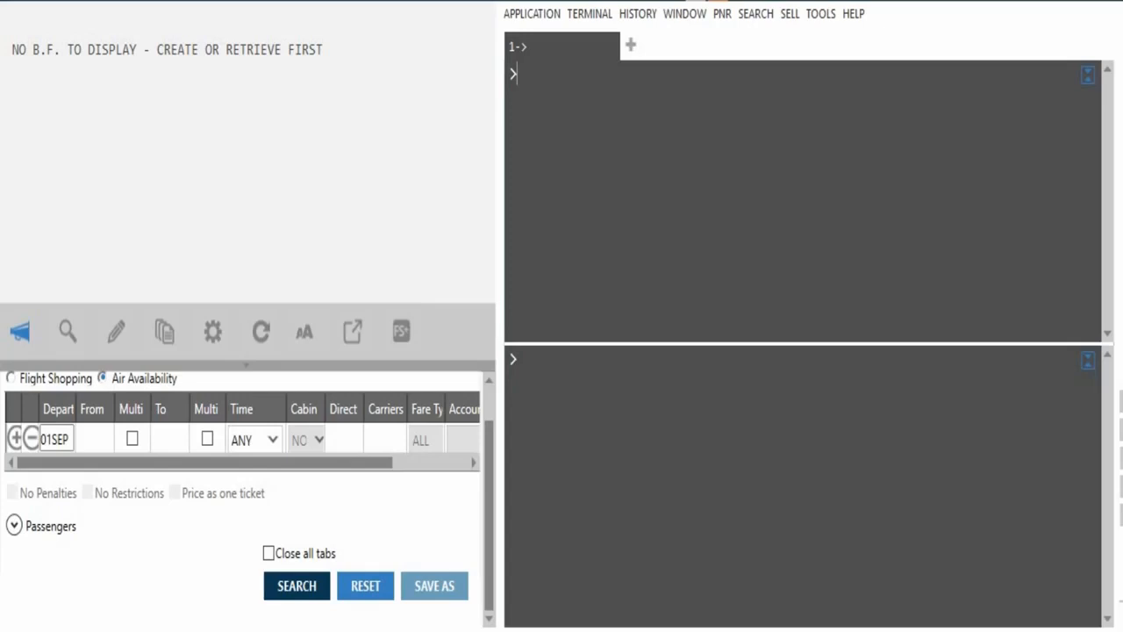
# Set the outbound leg from DAC to KUL departing 24 October
pyautogui.click(54, 438)
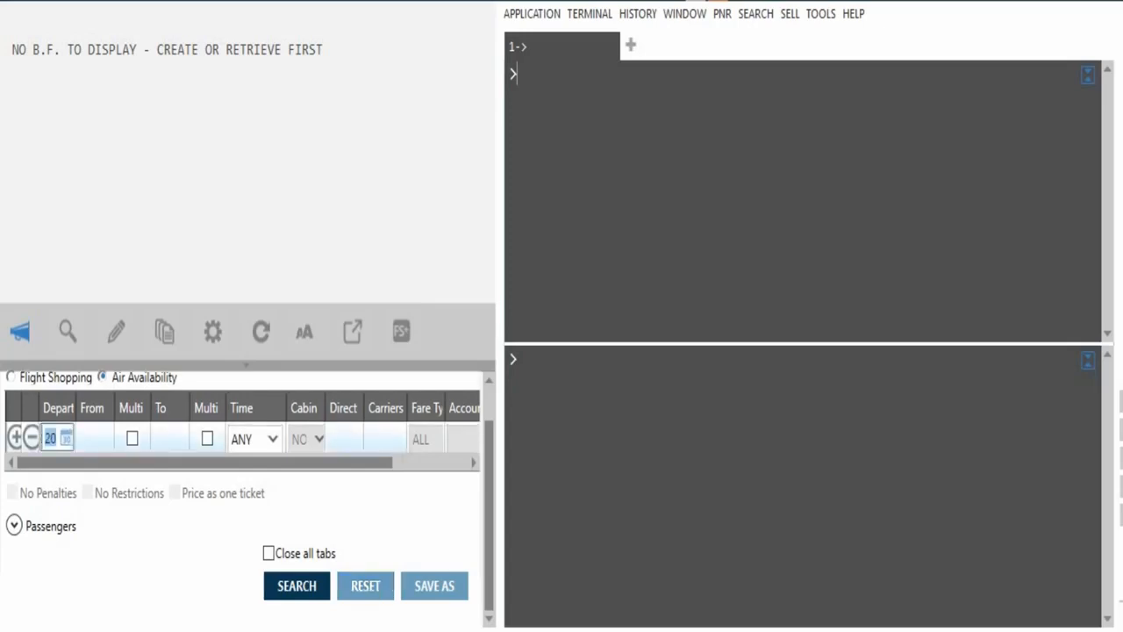
pyautogui.click(67, 438)
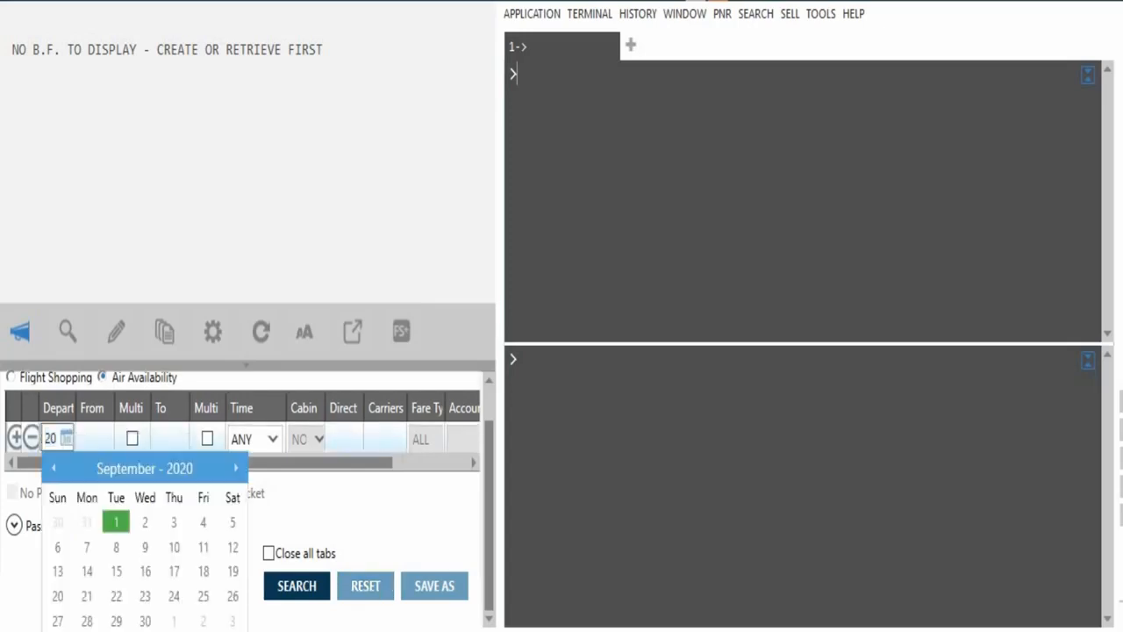
pyautogui.click(235, 467)
pyautogui.click(235, 468)
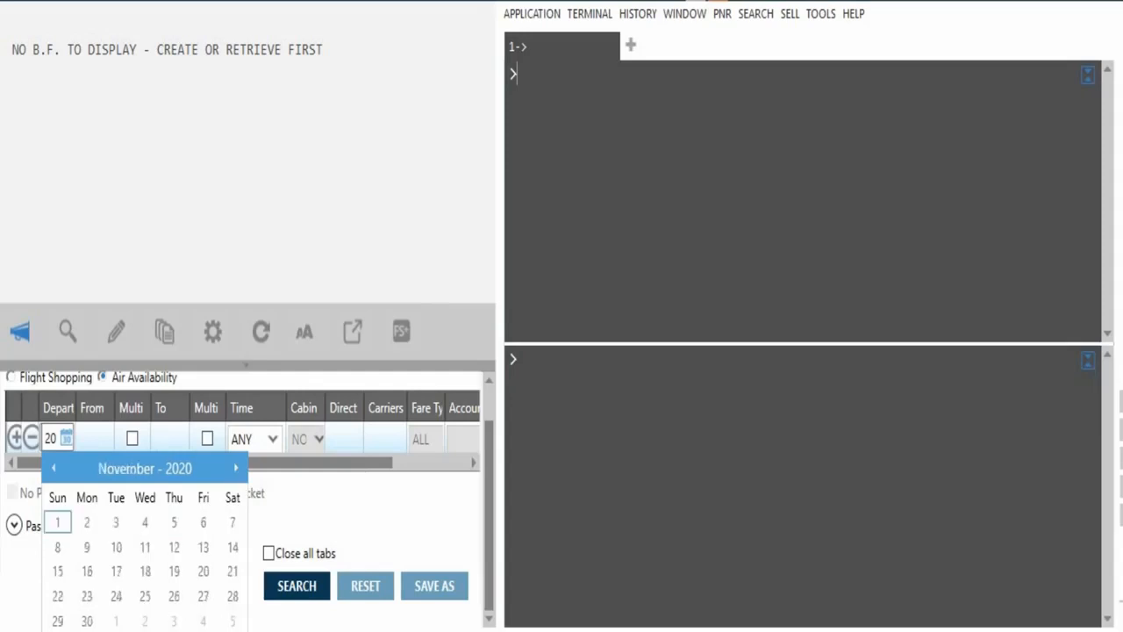
pyautogui.click(95, 439)
pyautogui.click(95, 438)
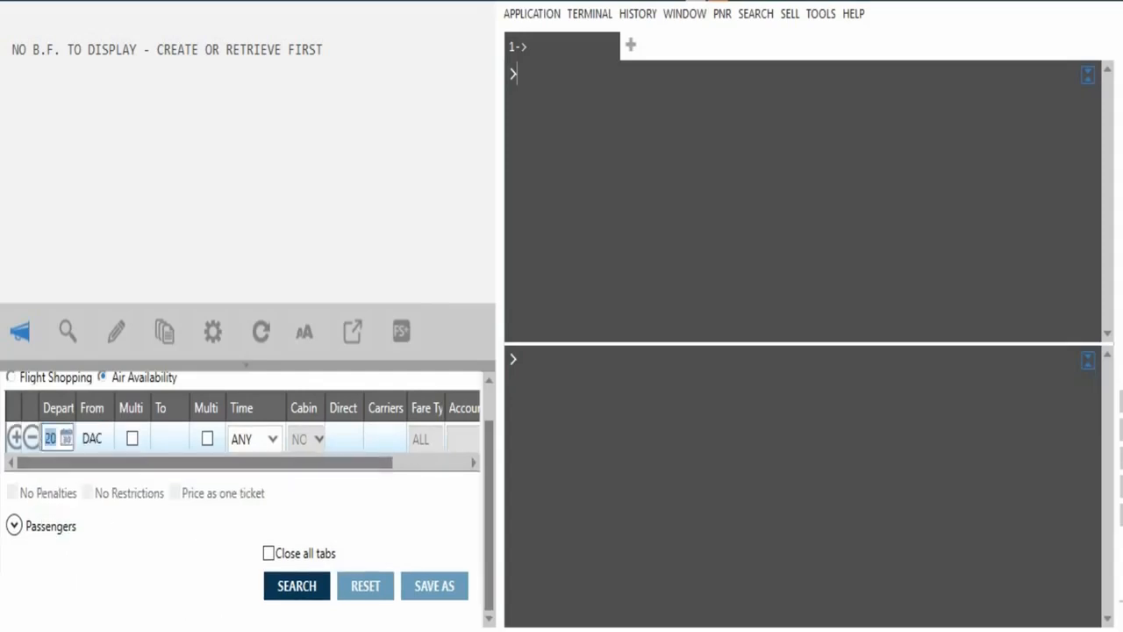
pyautogui.click(67, 438)
pyautogui.click(235, 467)
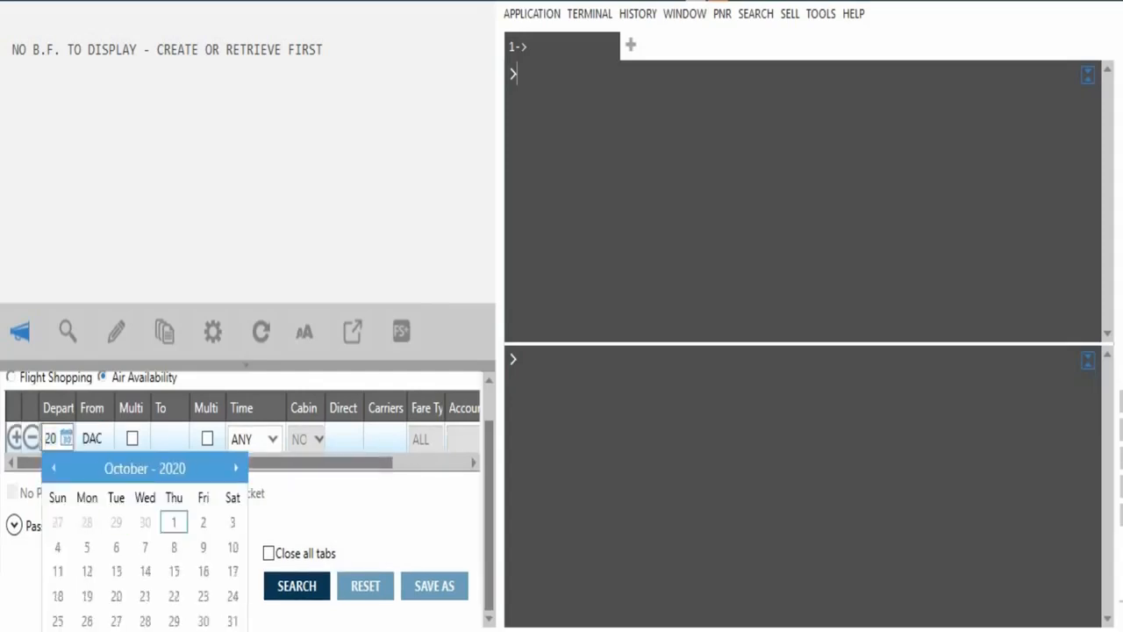
pyautogui.click(232, 596)
pyautogui.press('Tab')
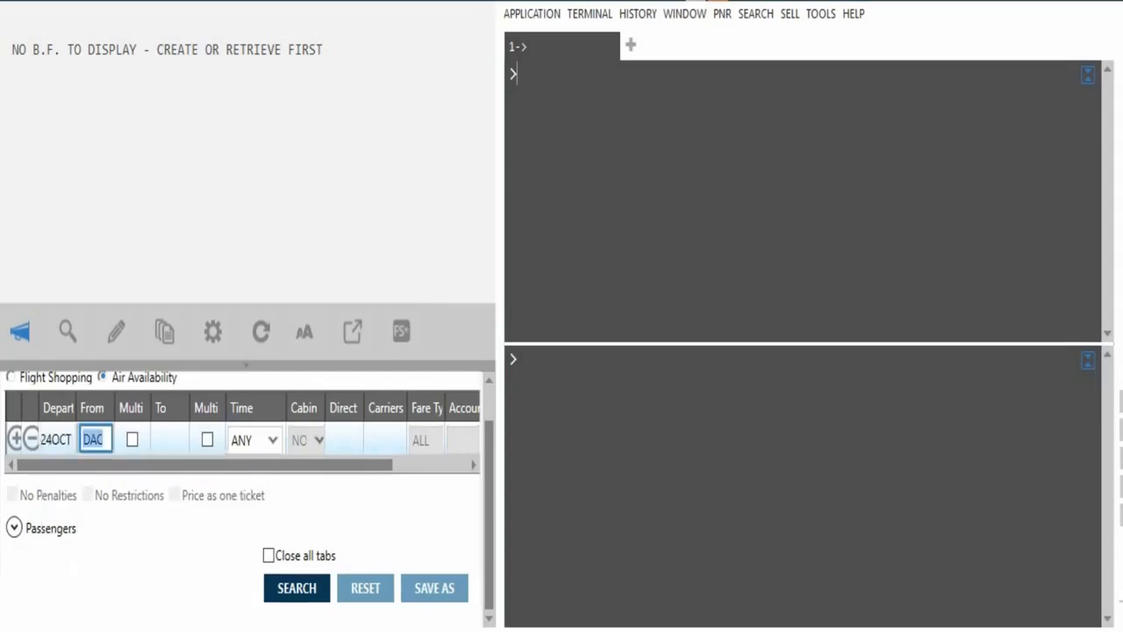
pyautogui.press('Tab')
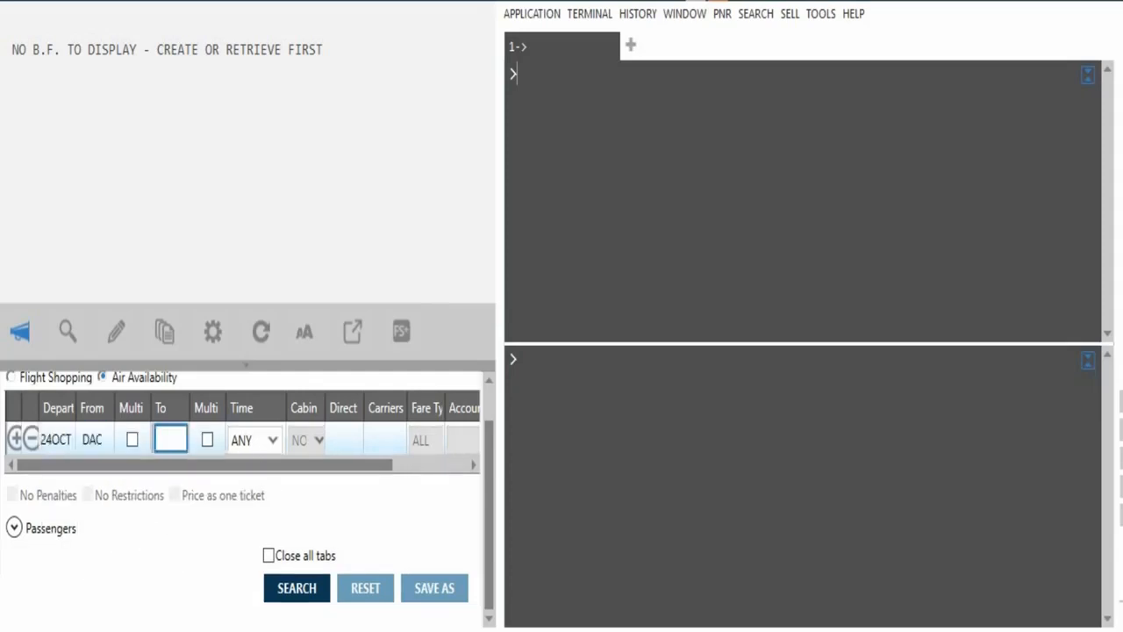
pyautogui.write('KUL')
pyautogui.press('Return')
# Add a KUL–DAC return leg on 26 October and search availability
pyautogui.click(15, 439)
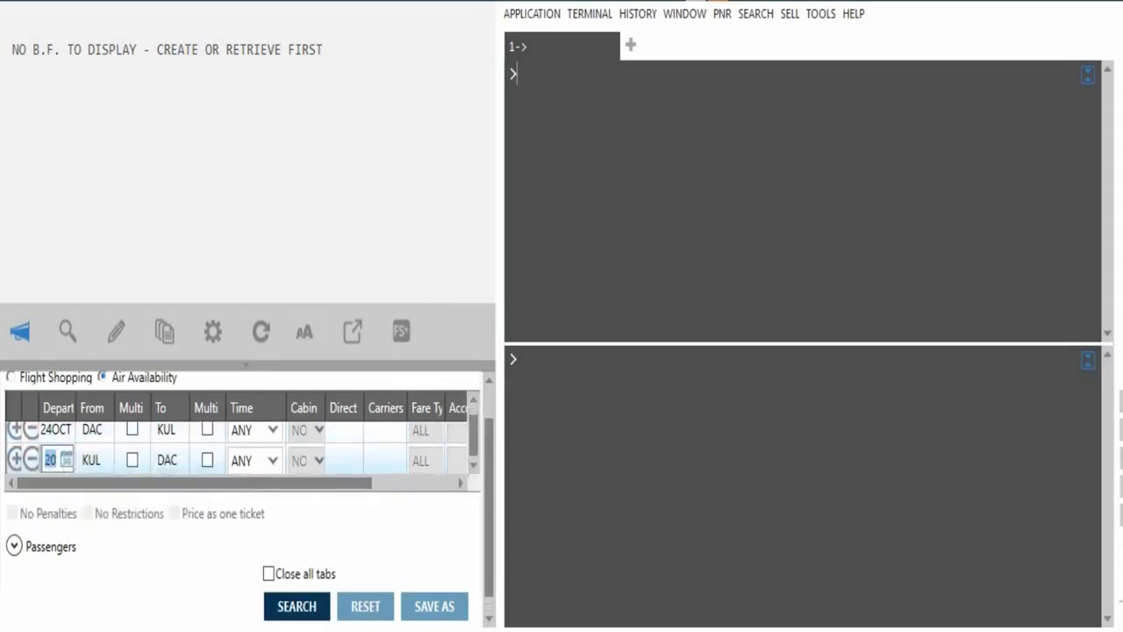
pyautogui.click(67, 460)
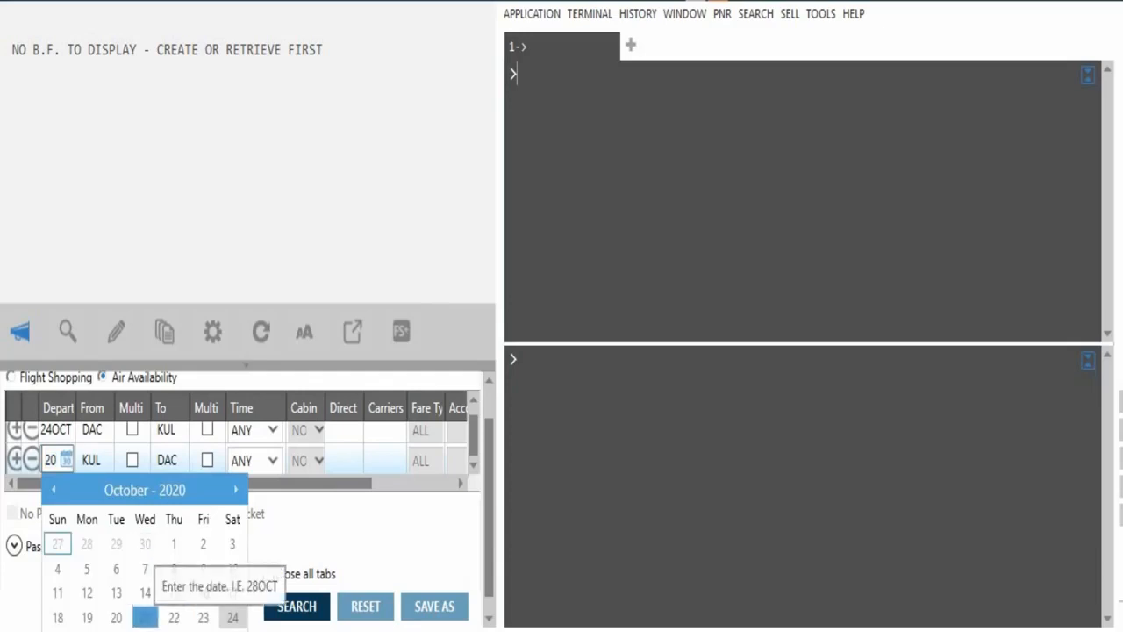
pyautogui.click(87, 631)
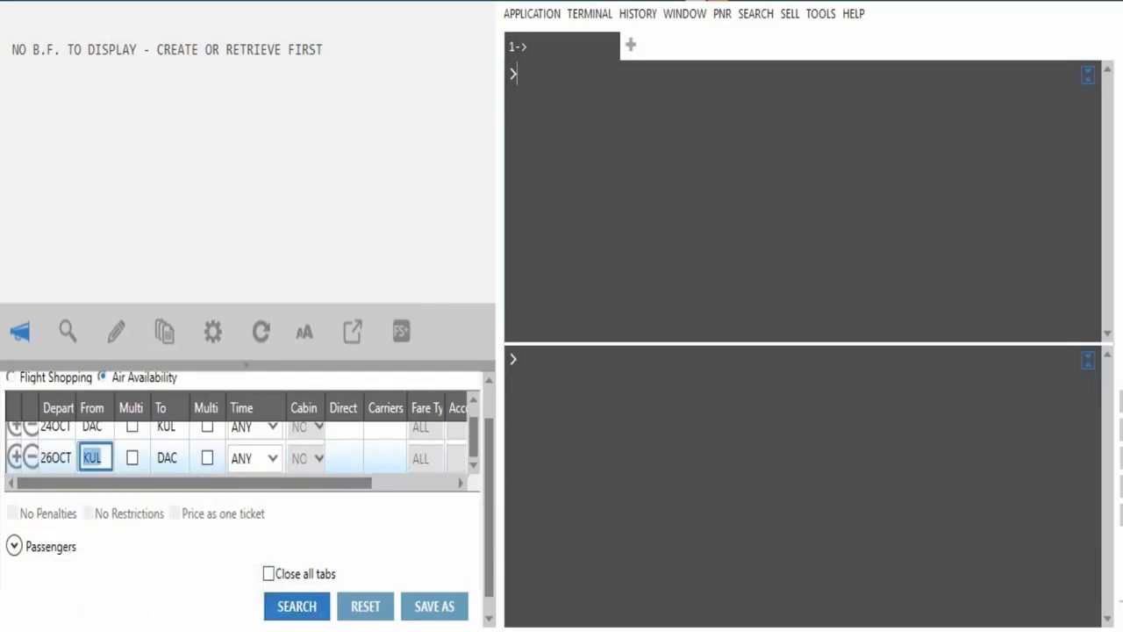
pyautogui.press('Return')
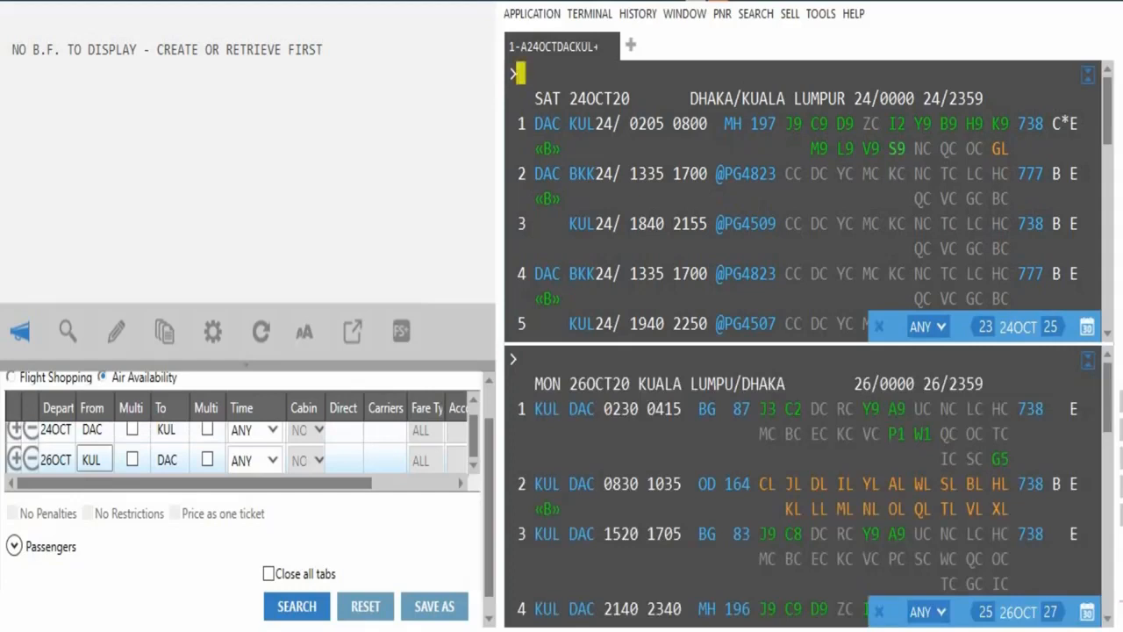
# Sell S class on MH 197 outbound and L class on MH 196 return, then clear the terminal
pyautogui.click(891, 148)
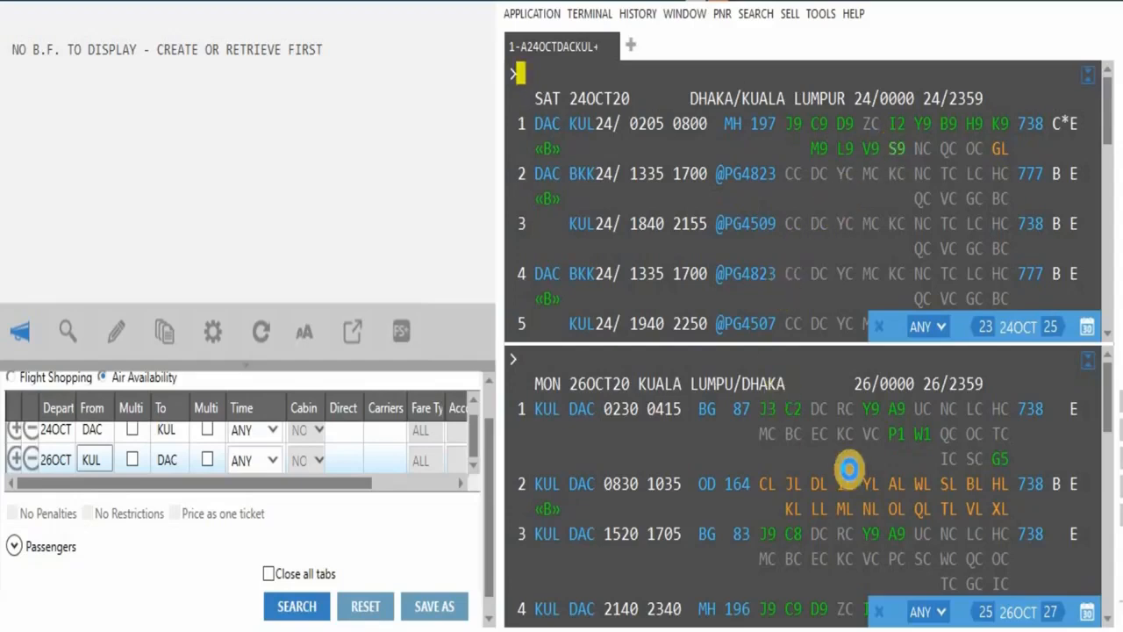
pyautogui.scroll(-5, 829, 491)
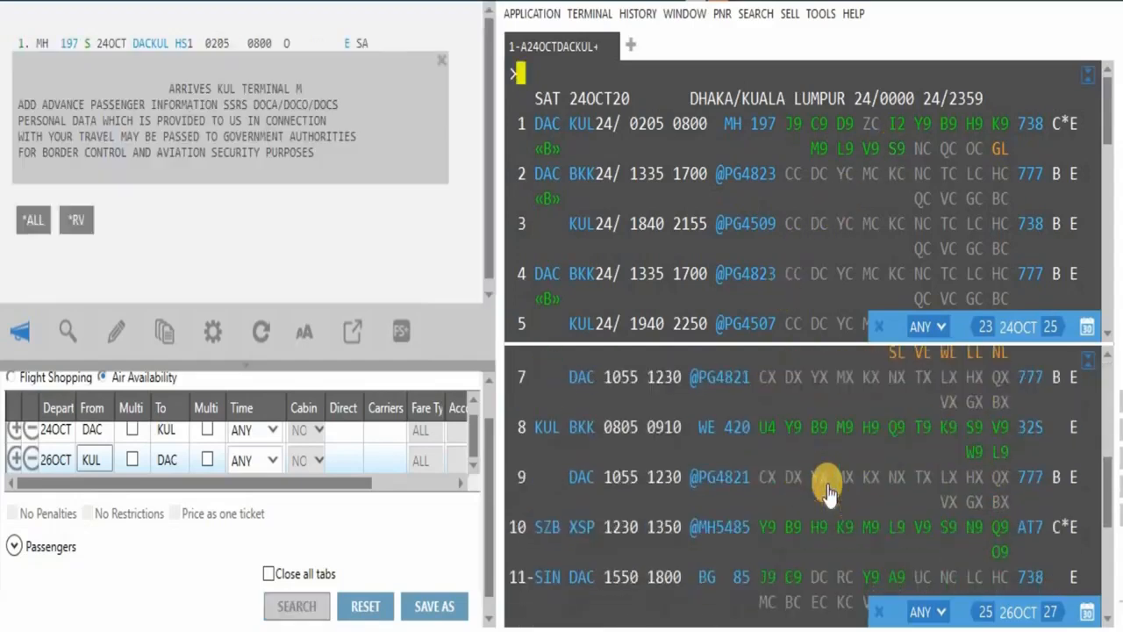
pyautogui.scroll(3, 834, 487)
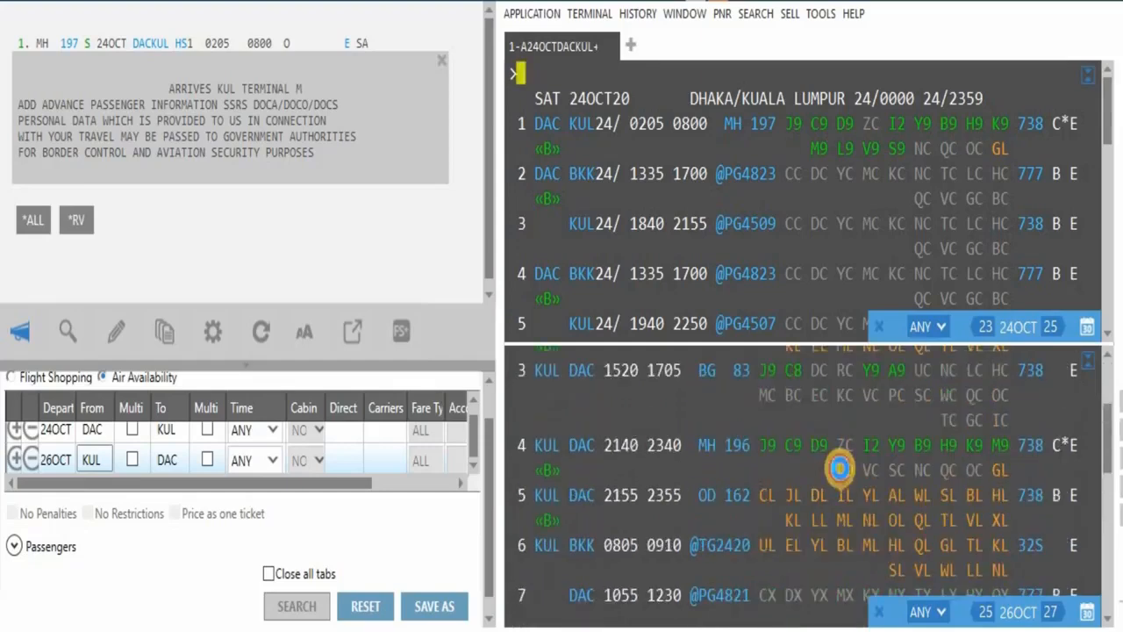
pyautogui.click(860, 547)
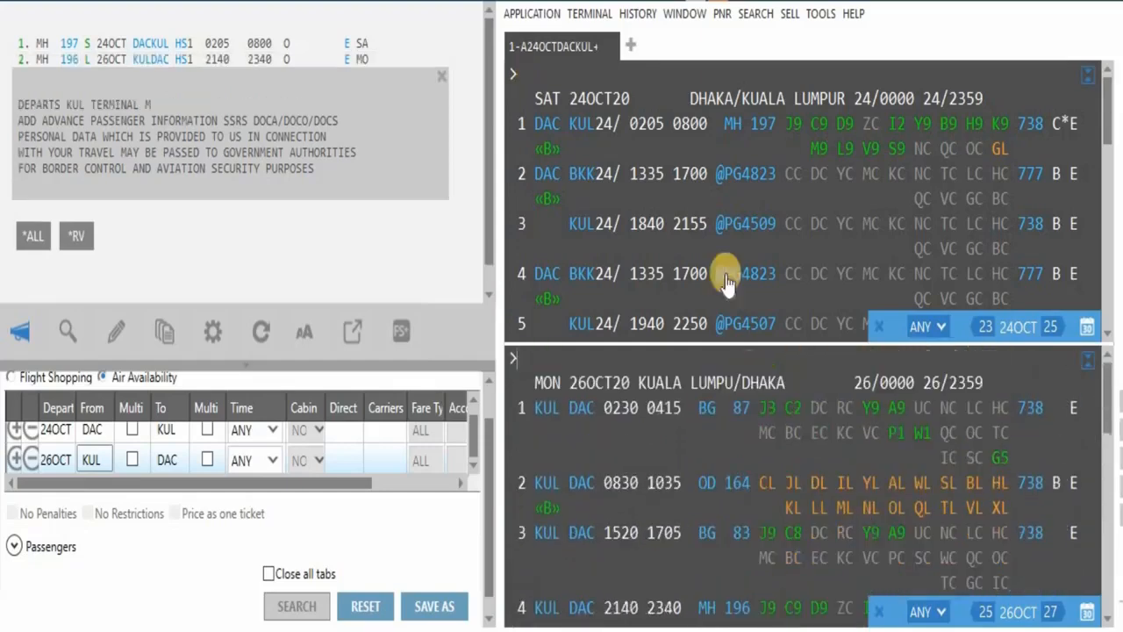
pyautogui.click(632, 87)
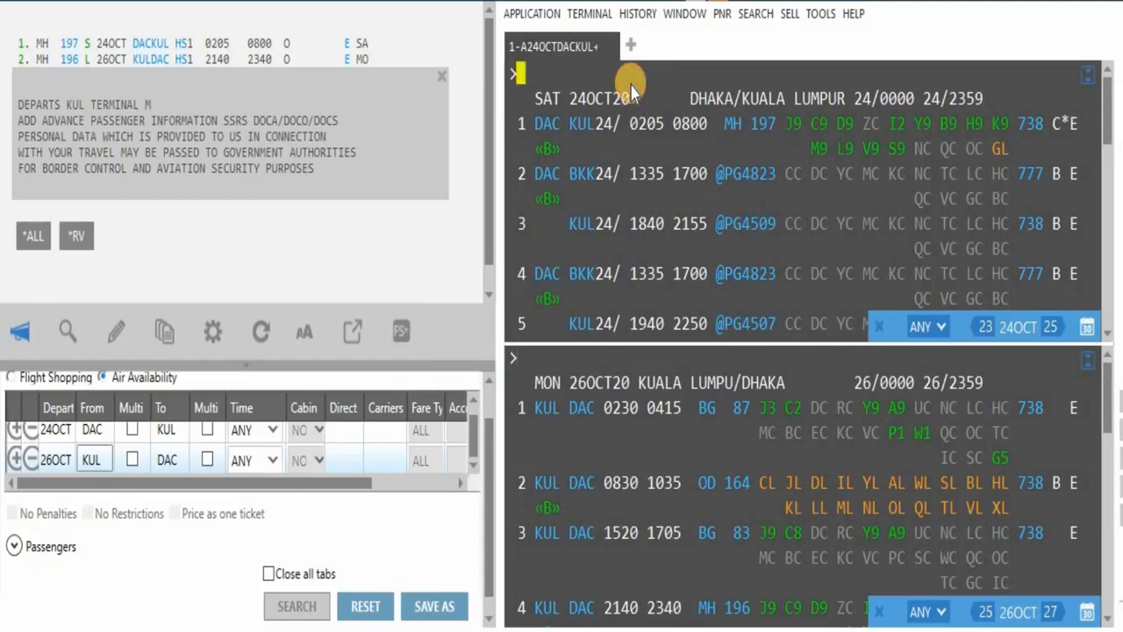
pyautogui.hotkey('ctrl', 'w')
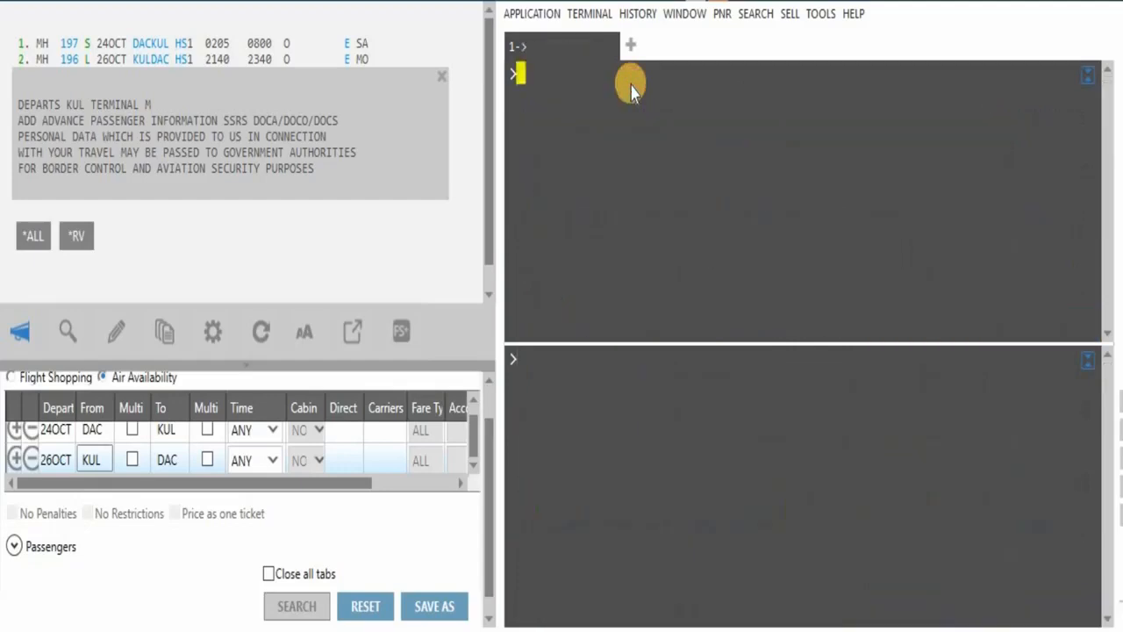
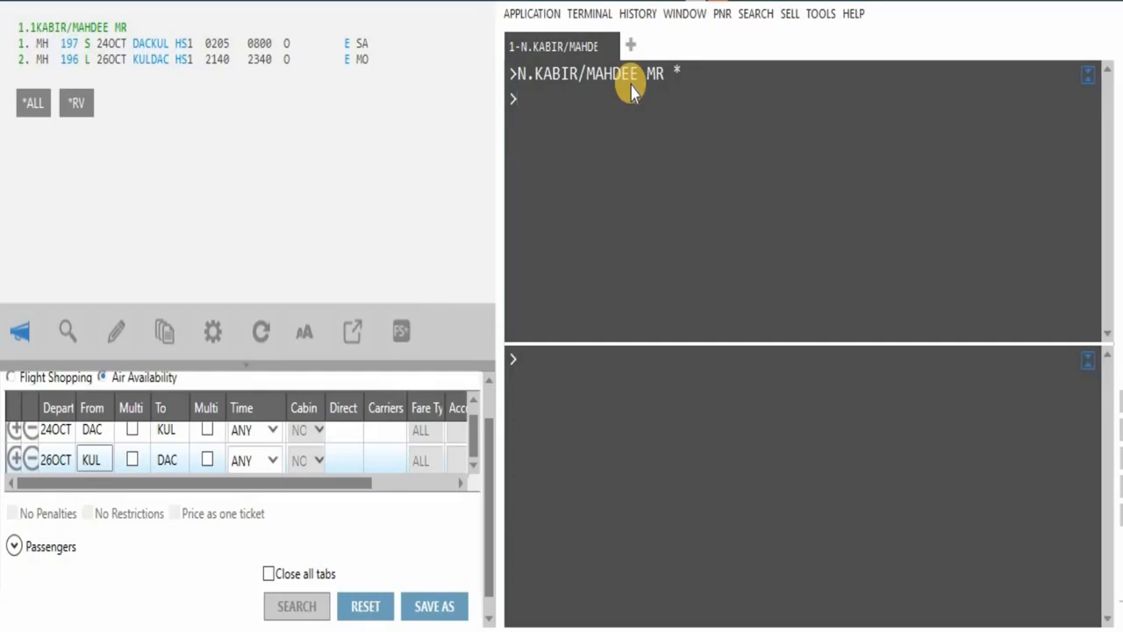
# Enter the passenger's surname/first name with title MR using the N. entry
pyautogui.hotkey('ctrl', 'w')
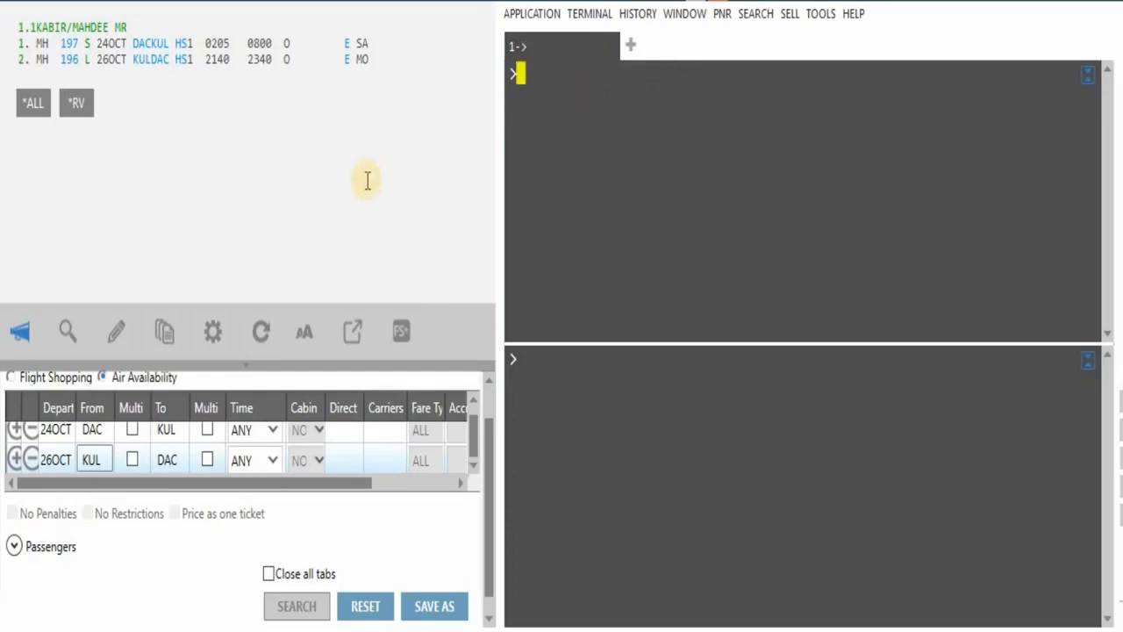
# Fare quote the itinerary on Malaysia Airlines with the entry FQCMH/ET
pyautogui.write('FQA/CMH/ET')
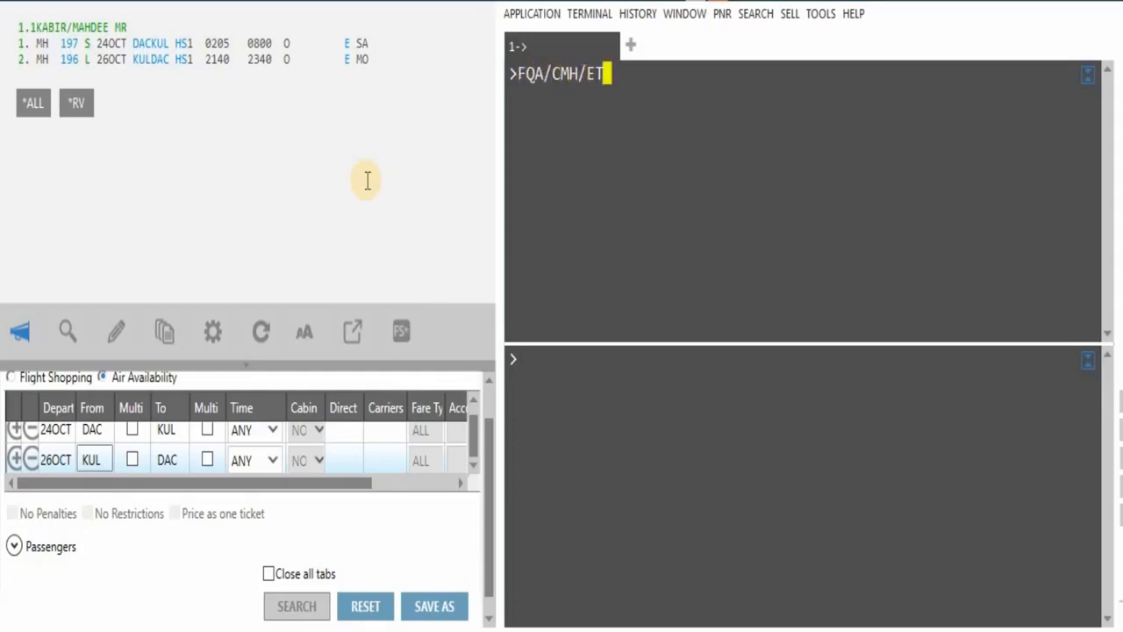
pyautogui.write(':N')
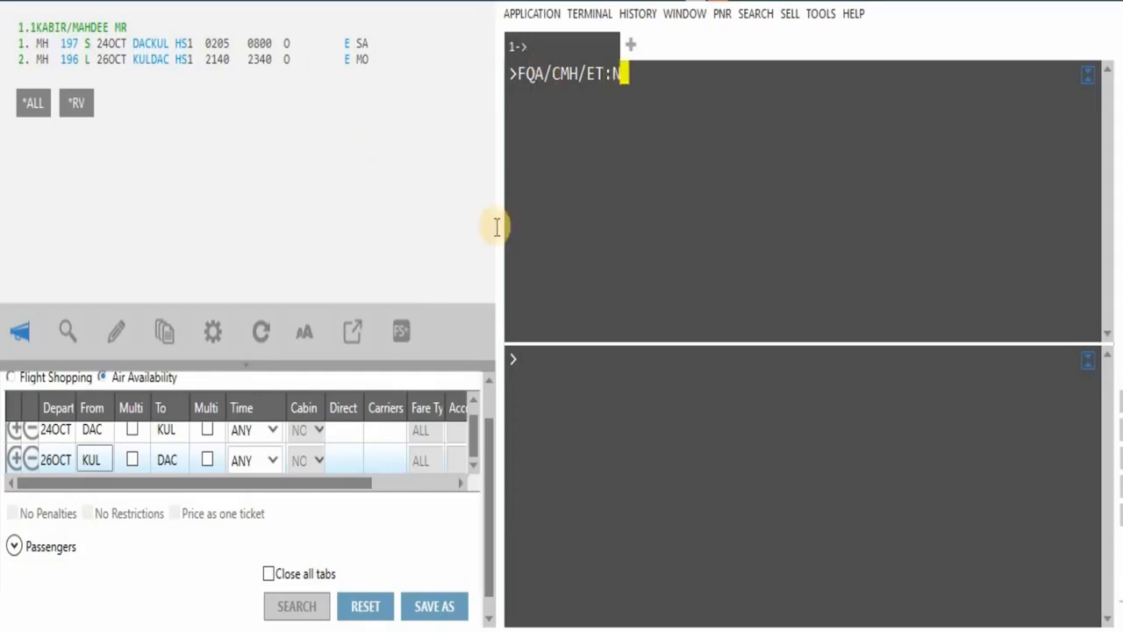
pyautogui.press('BackSpace')
pyautogui.press('BackSpace')
pyautogui.press('BackSpace')
pyautogui.press('BackSpace')
pyautogui.press('BackSpace')
pyautogui.press('BackSpace')
pyautogui.press('BackSpace')
pyautogui.press('BackSpace')
pyautogui.press('BackSpace')
pyautogui.press('BackSpace')
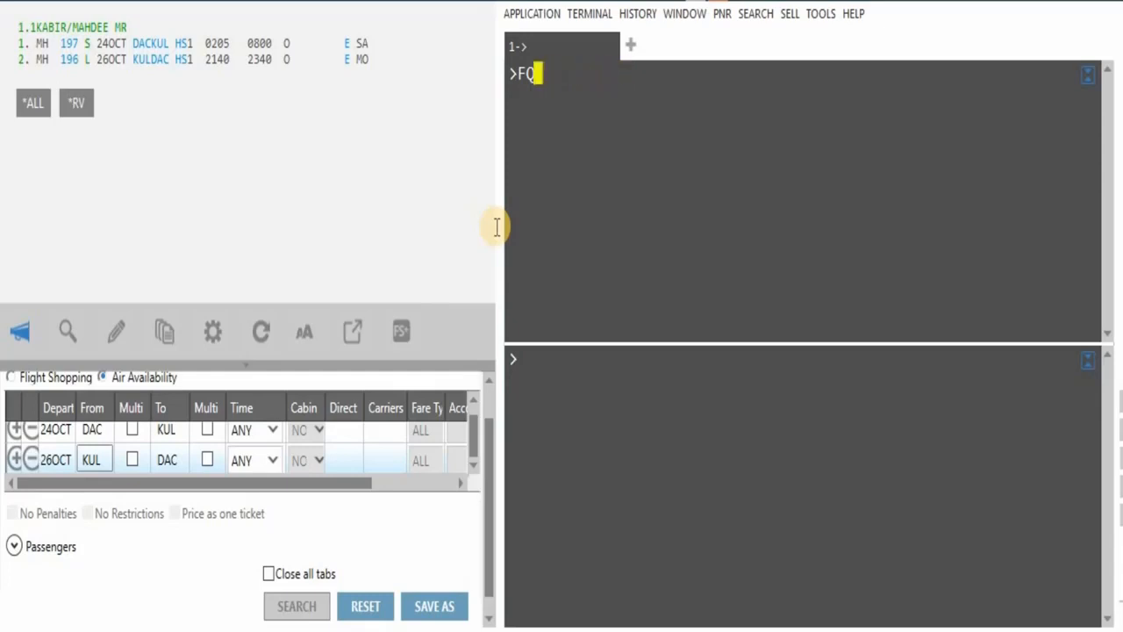
pyautogui.write('CMH/ET')
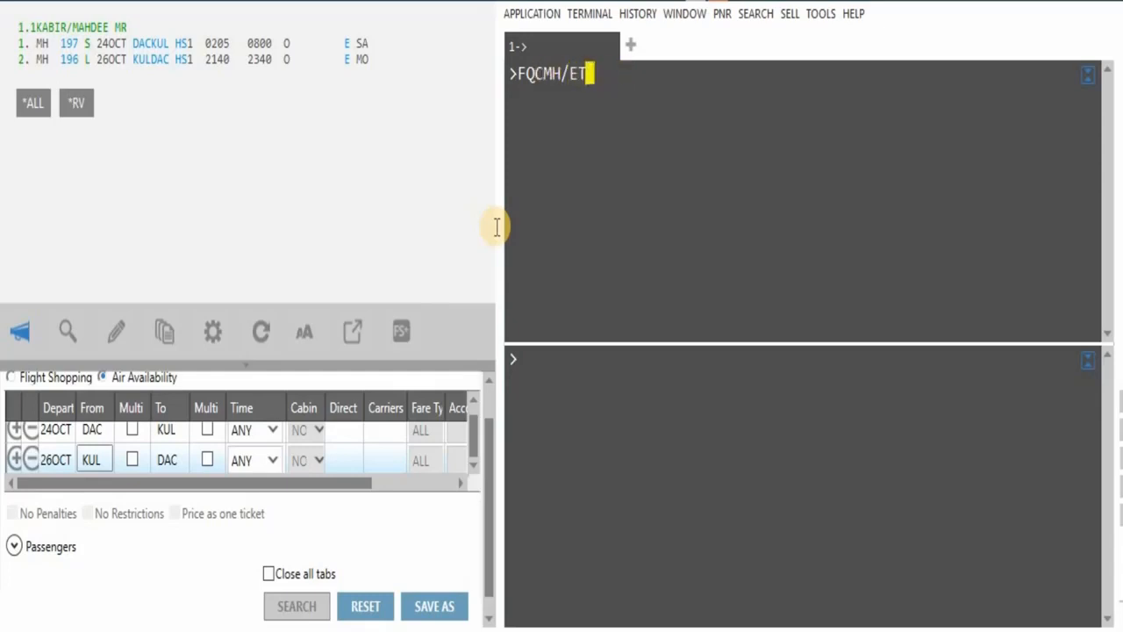
pyautogui.click(578, 90)
pyautogui.press('Return')
pyautogui.click(596, 93)
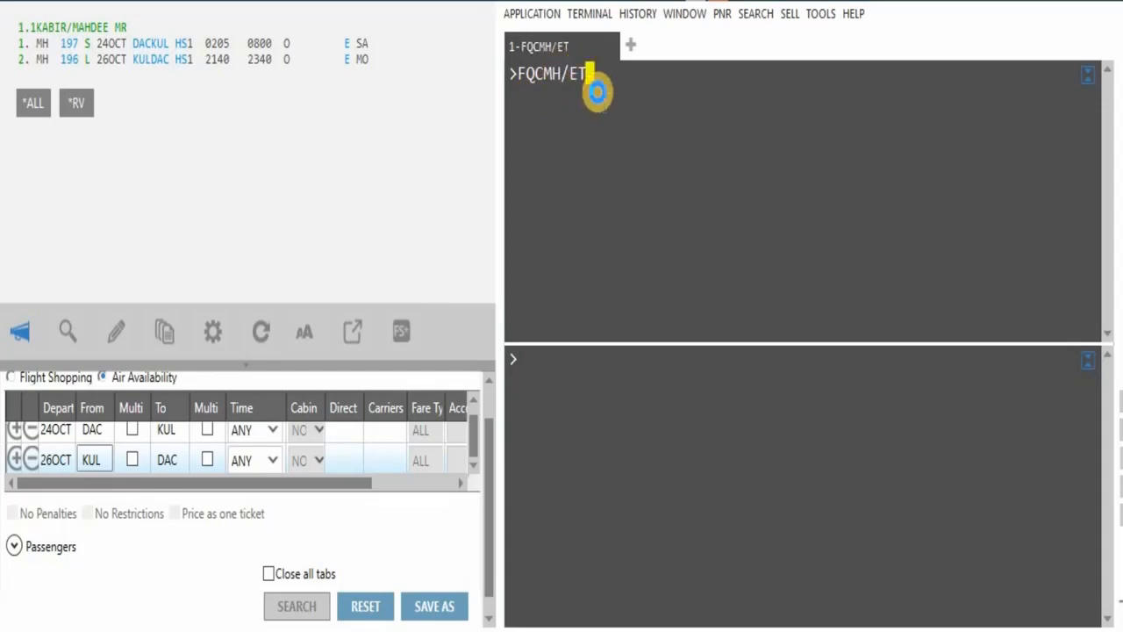
# Maximize the terminal and choose BASIC (S) for DAC–KUL after comparing FLEX
pyautogui.click(1087, 79)
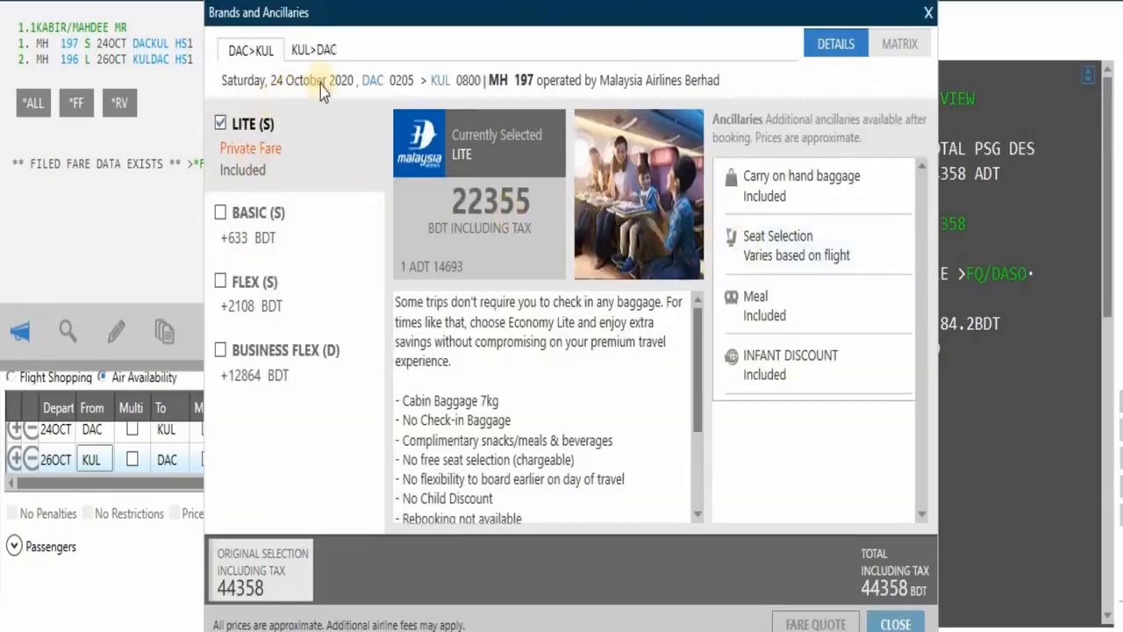
pyautogui.click(795, 391)
pyautogui.click(222, 216)
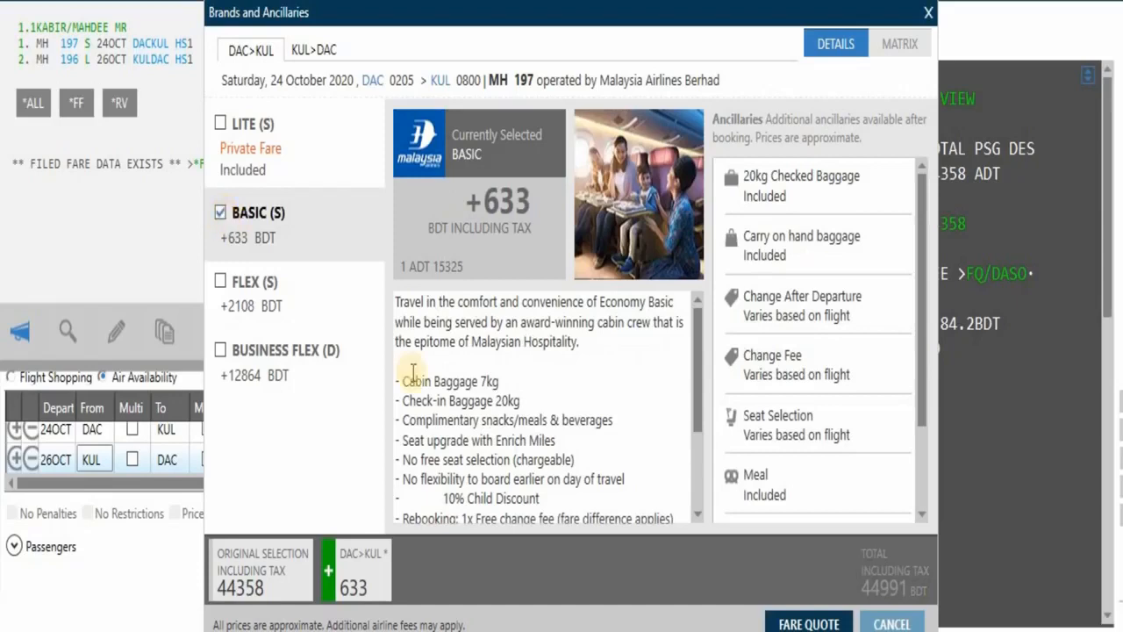
pyautogui.click(222, 283)
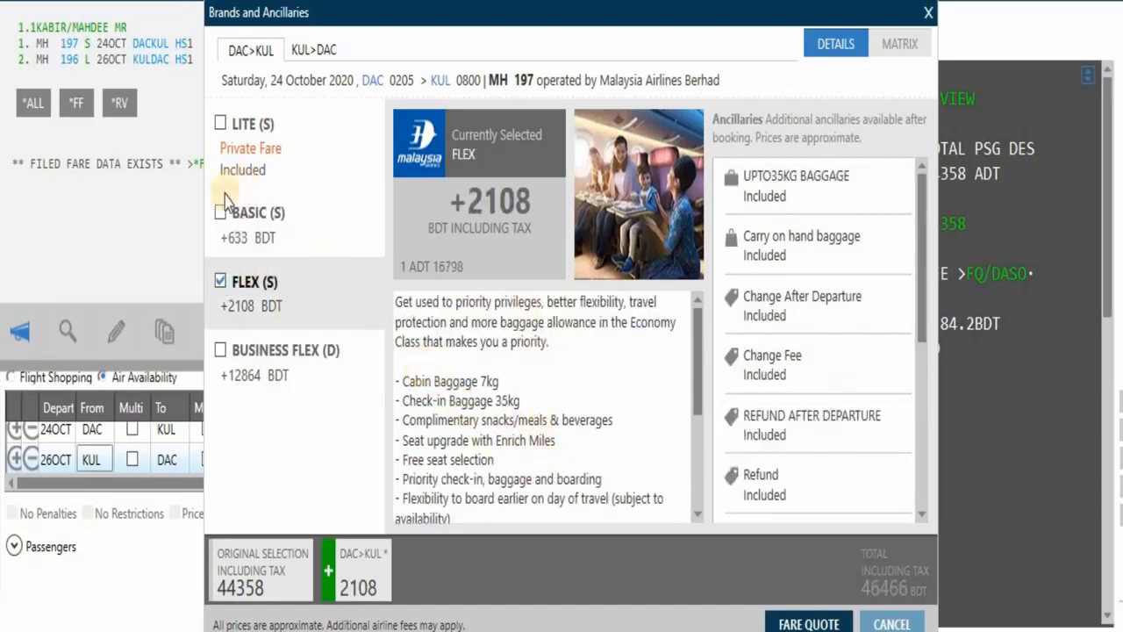
pyautogui.click(219, 220)
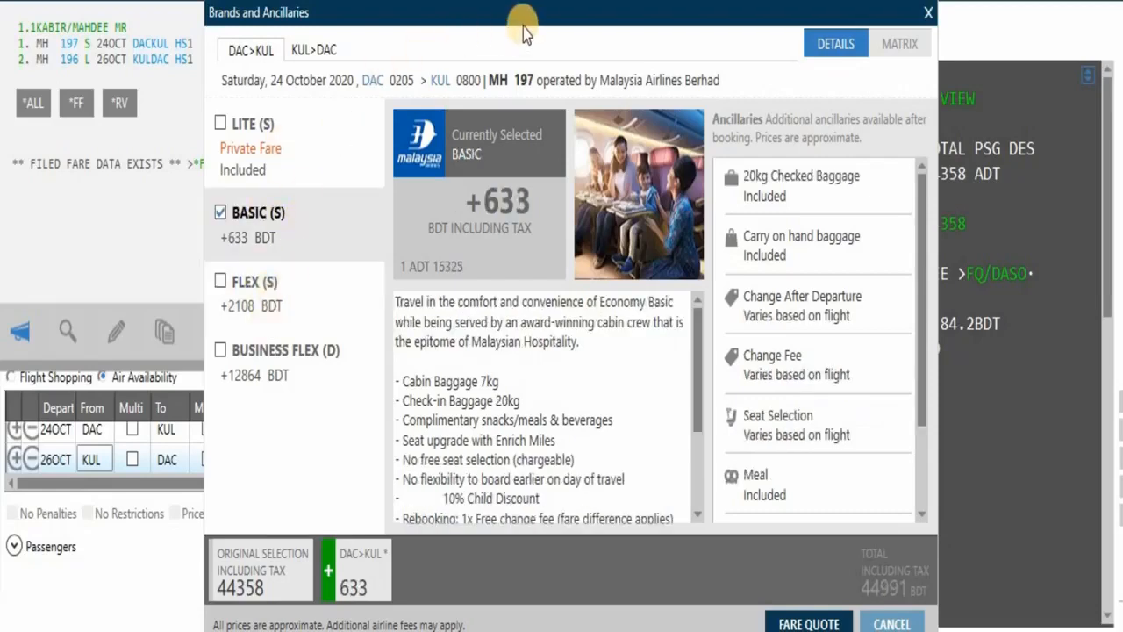
# Review the Change After Departure and carry-on baggage ancillary details for the fare
pyautogui.moveTo(525, 27); pyautogui.dragTo(489, 32)
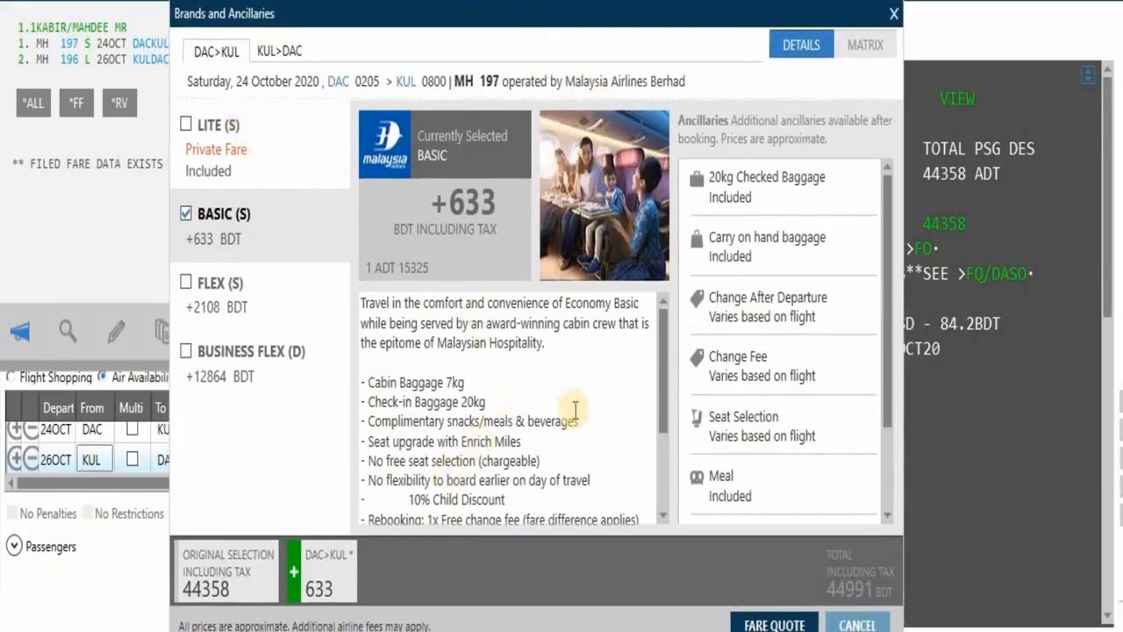
pyautogui.scroll(-3, 575, 409)
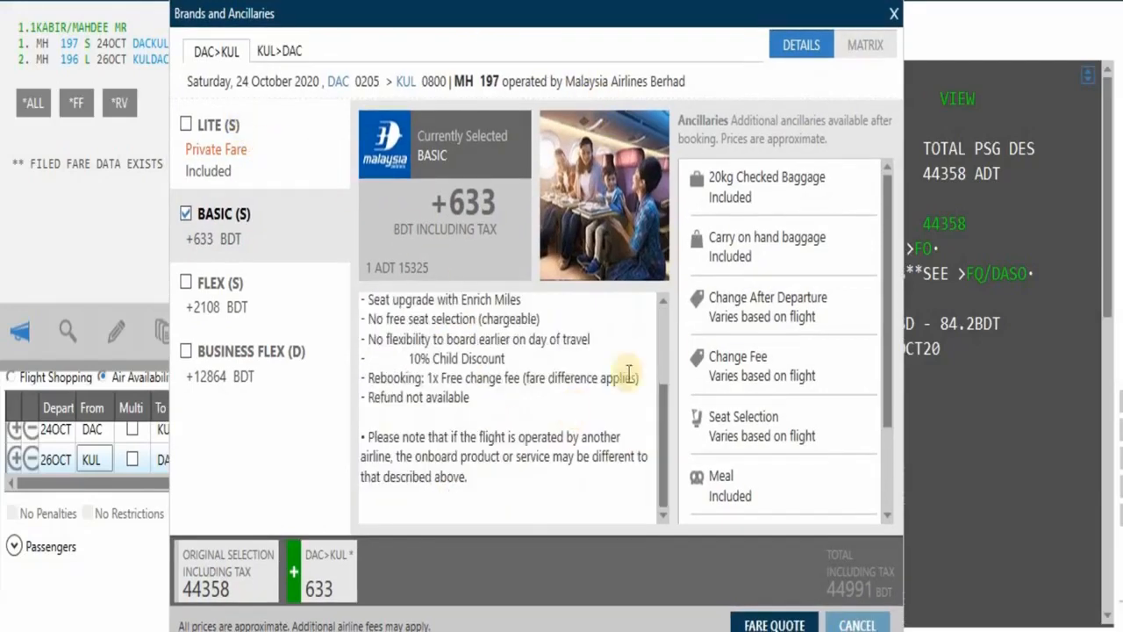
pyautogui.click(766, 326)
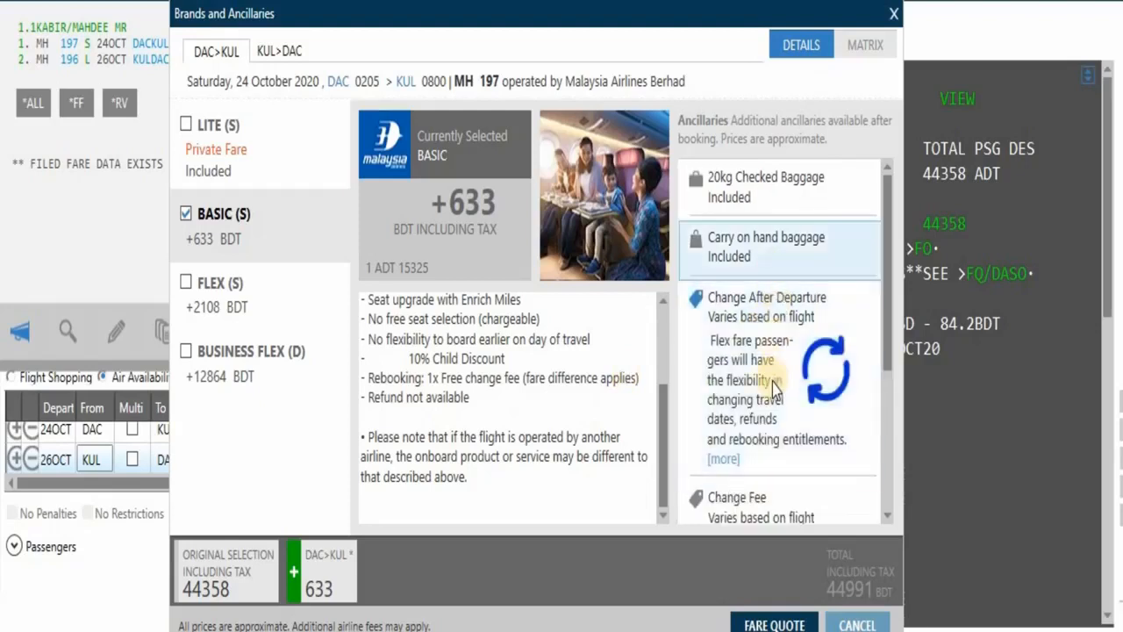
pyautogui.click(788, 255)
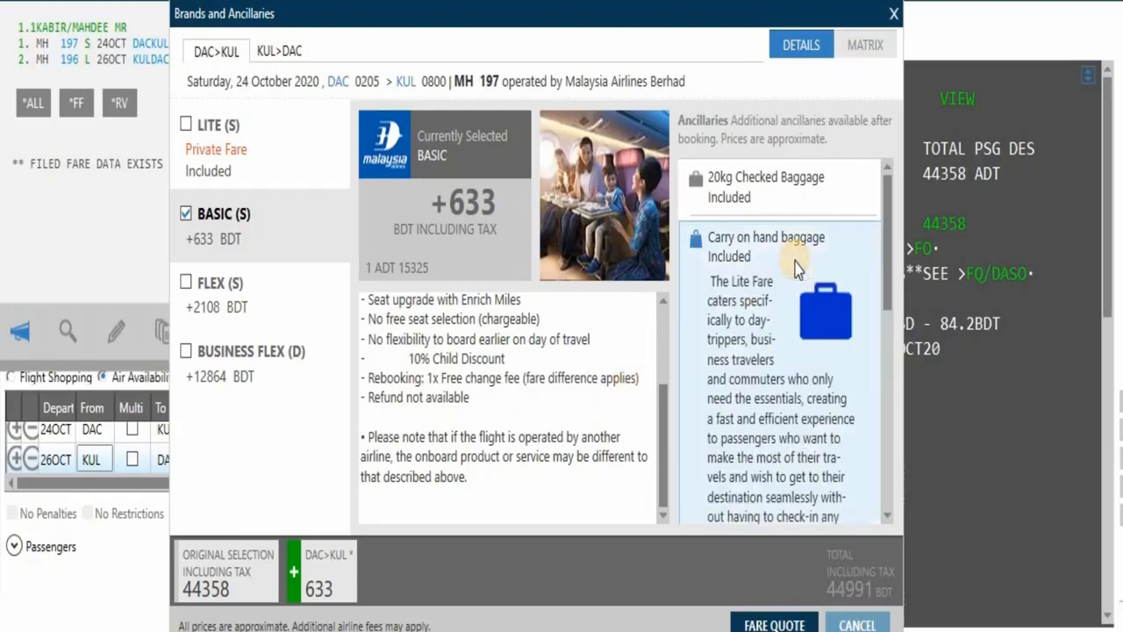
pyautogui.scroll(-5, 763, 312)
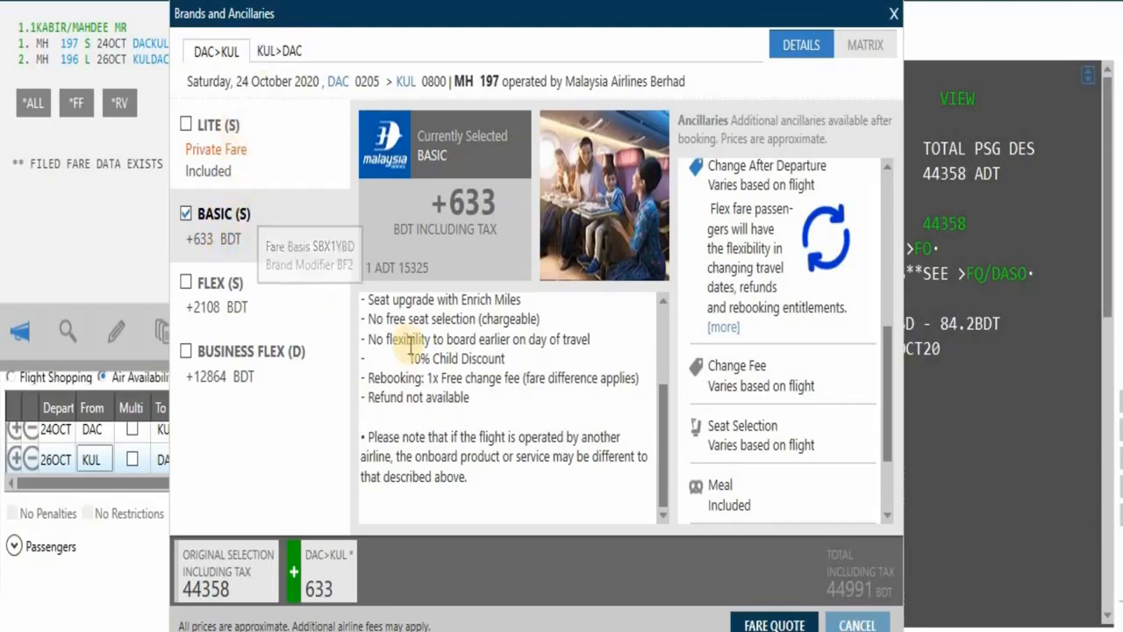
pyautogui.scroll(3, 474, 403)
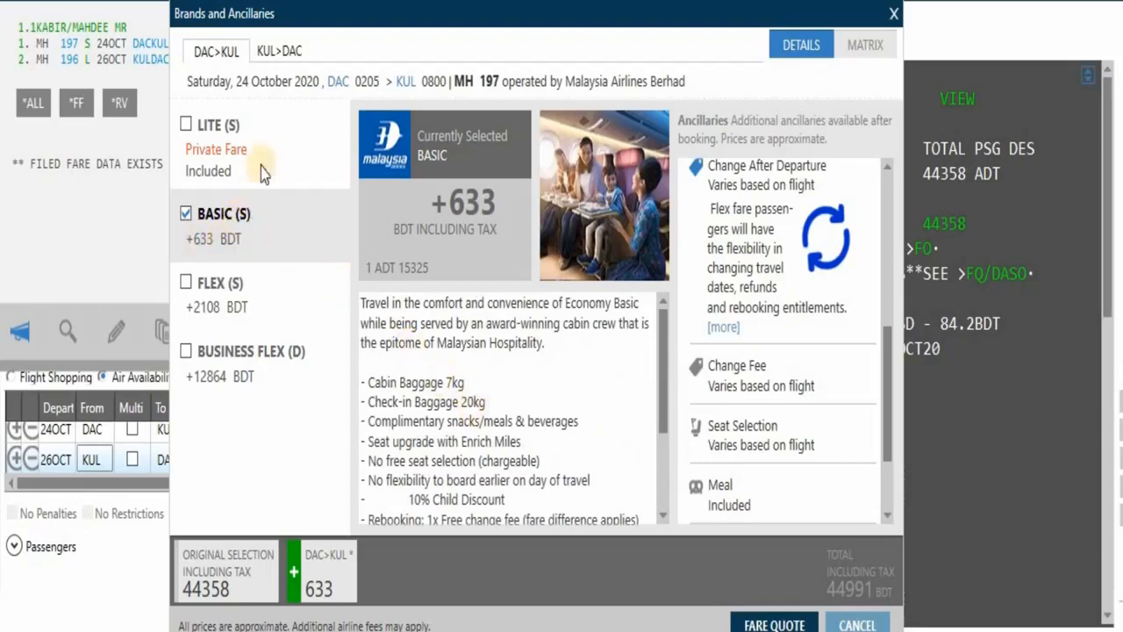
pyautogui.click(286, 56)
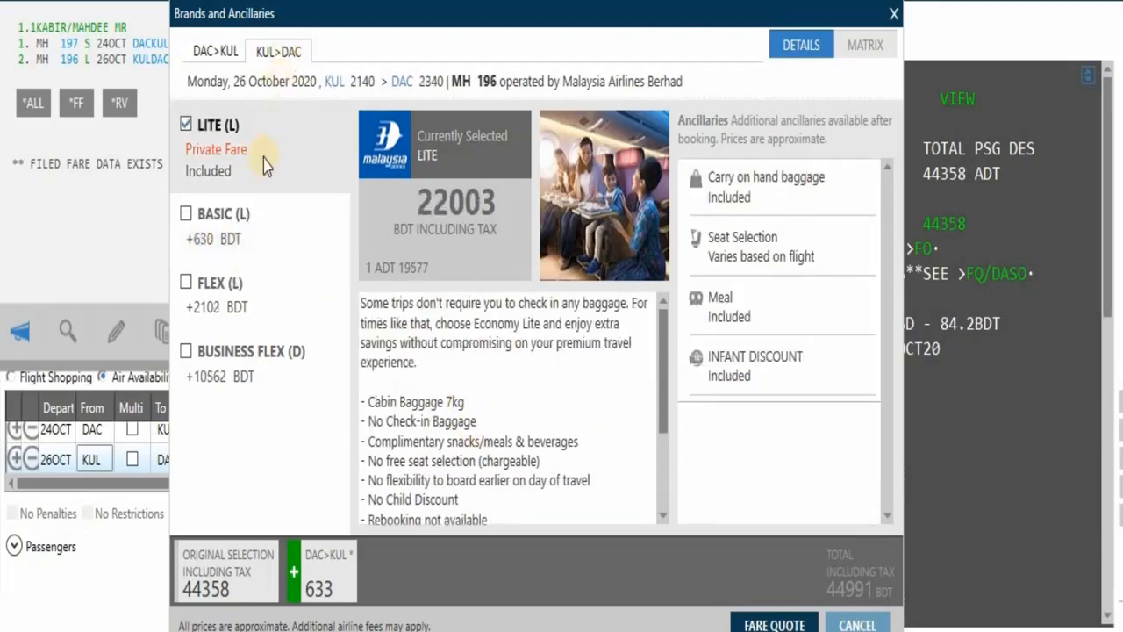
# Choose FLEX (L) for KUL–DAC, re-quote at 47052 BDT, and rebook both flights
pyautogui.click(186, 285)
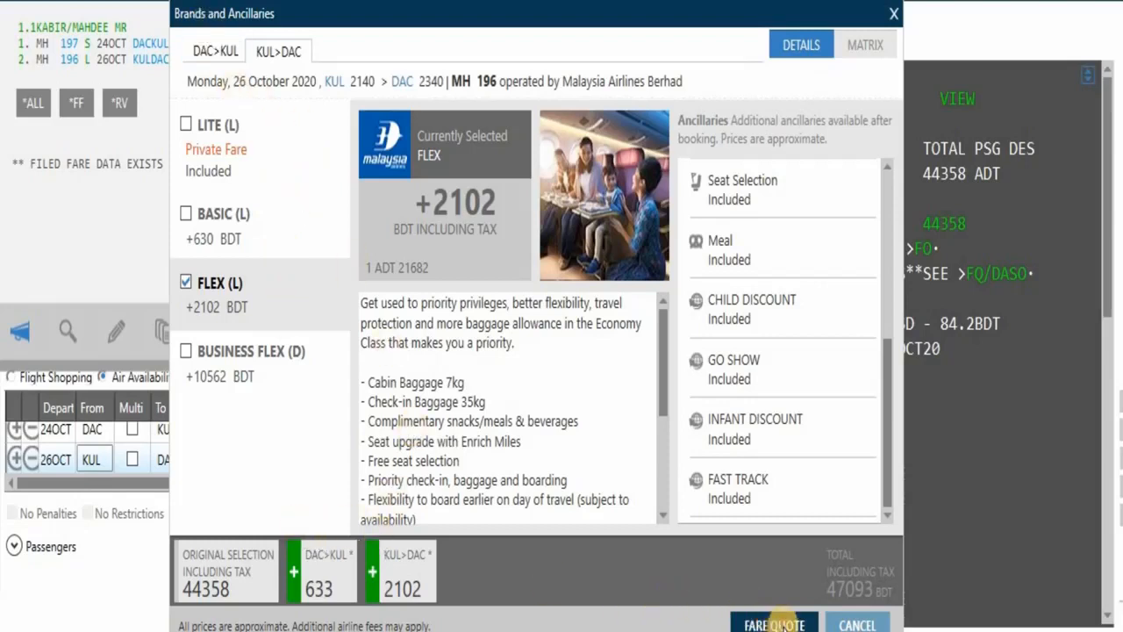
pyautogui.click(780, 623)
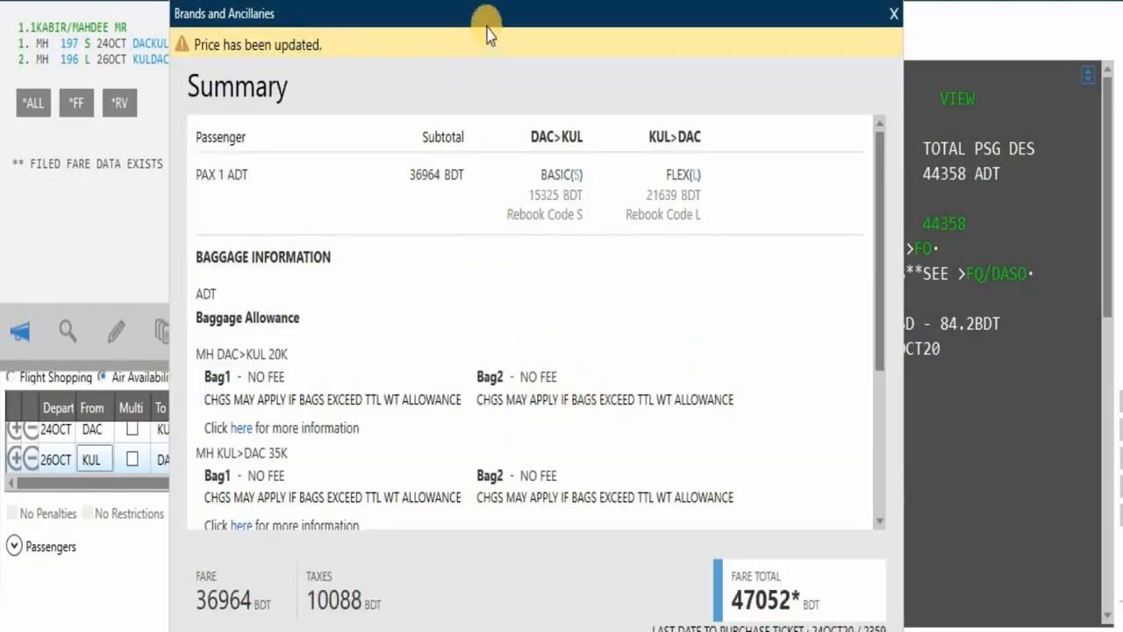
pyautogui.click(511, 20)
pyautogui.moveTo(511, 20); pyautogui.dragTo(494, 0)
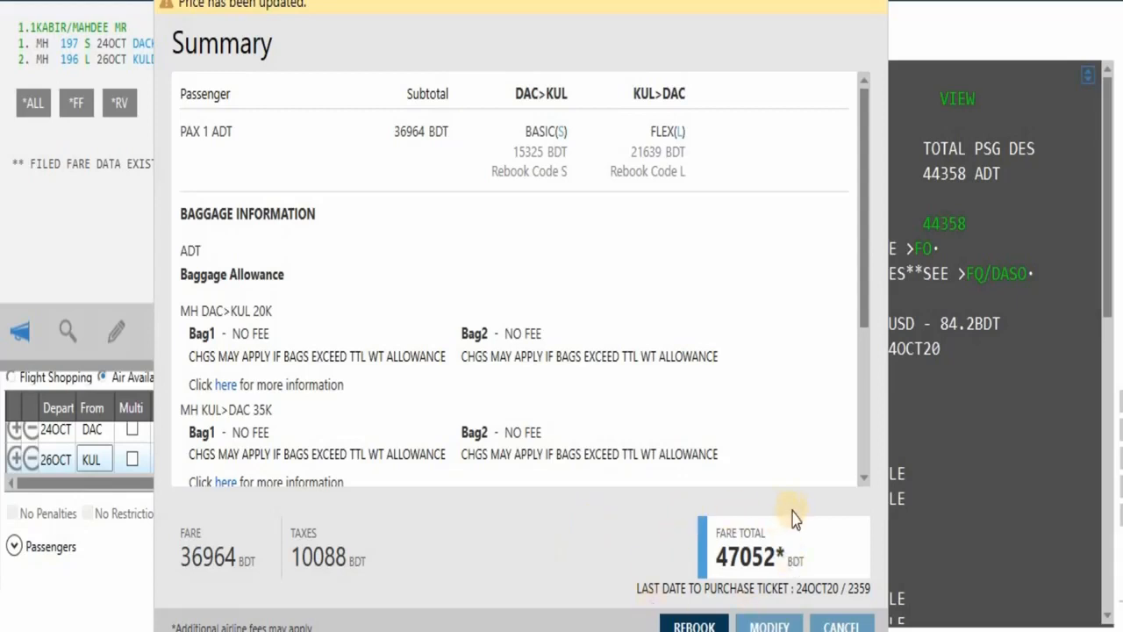
pyautogui.click(693, 624)
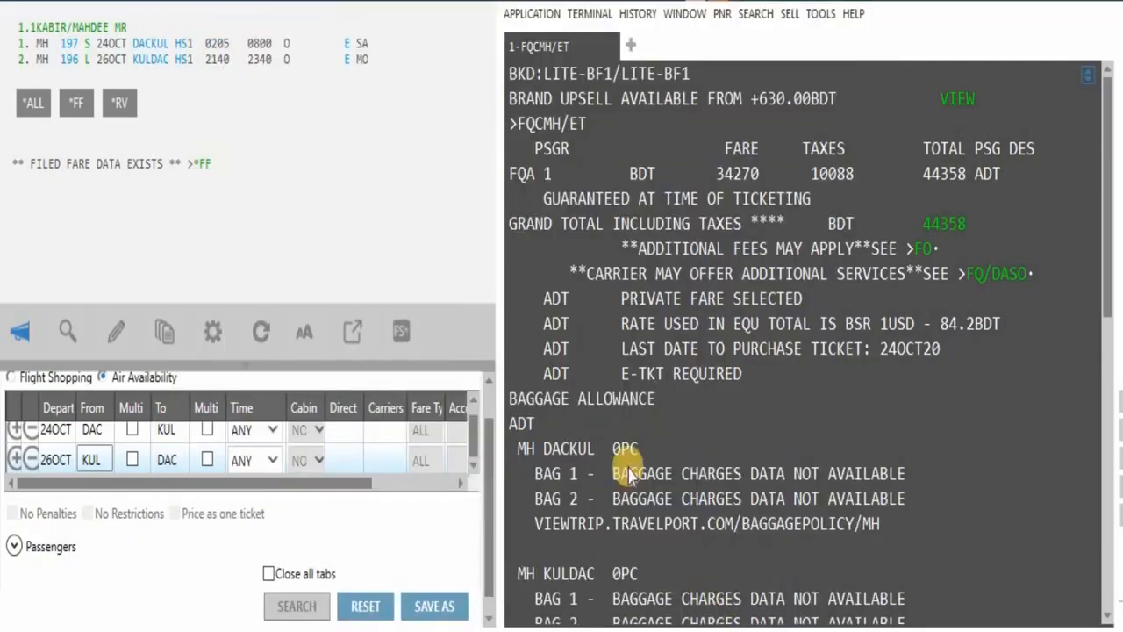
# Display the filed fare *FF and open FQ2's breakdown with fare bases SBX1YBD and LFL1YBD
pyautogui.click(202, 164)
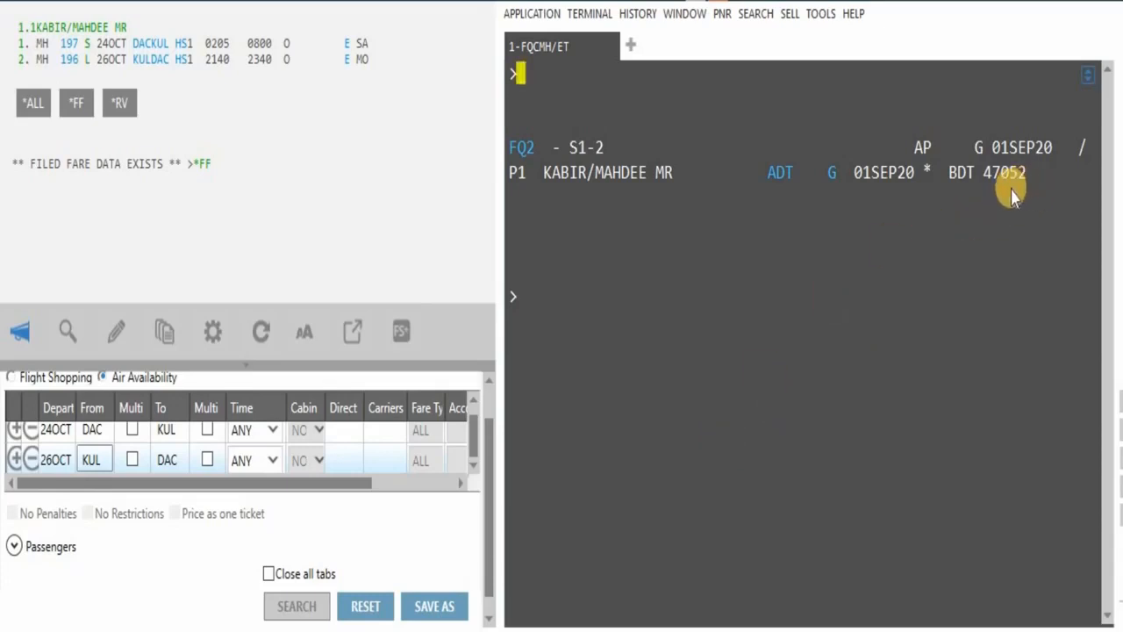
pyautogui.click(527, 150)
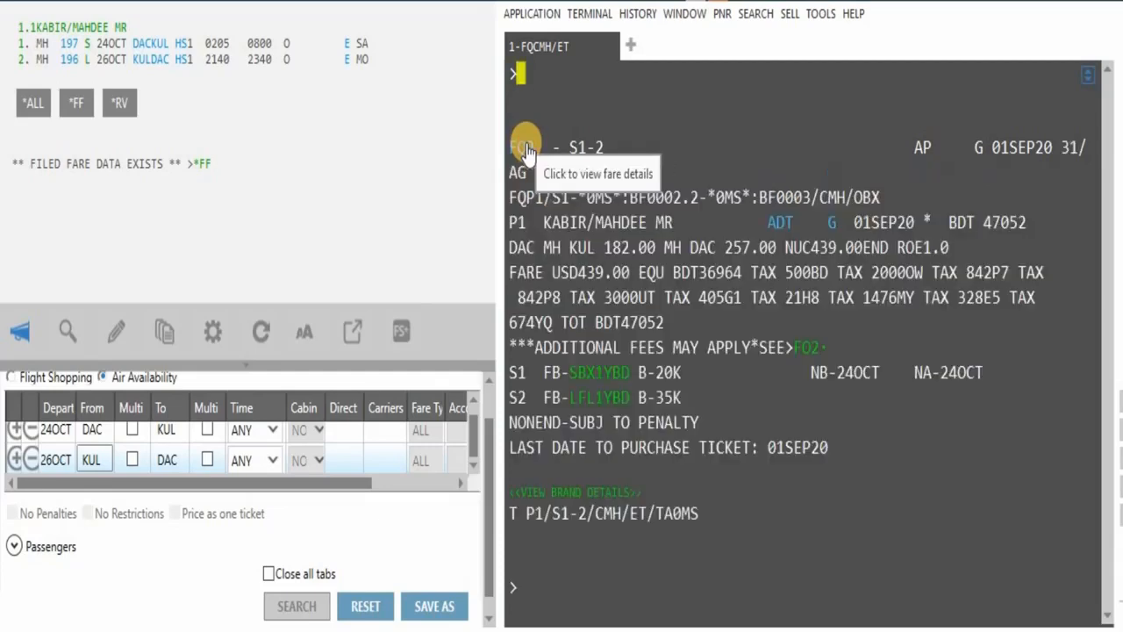